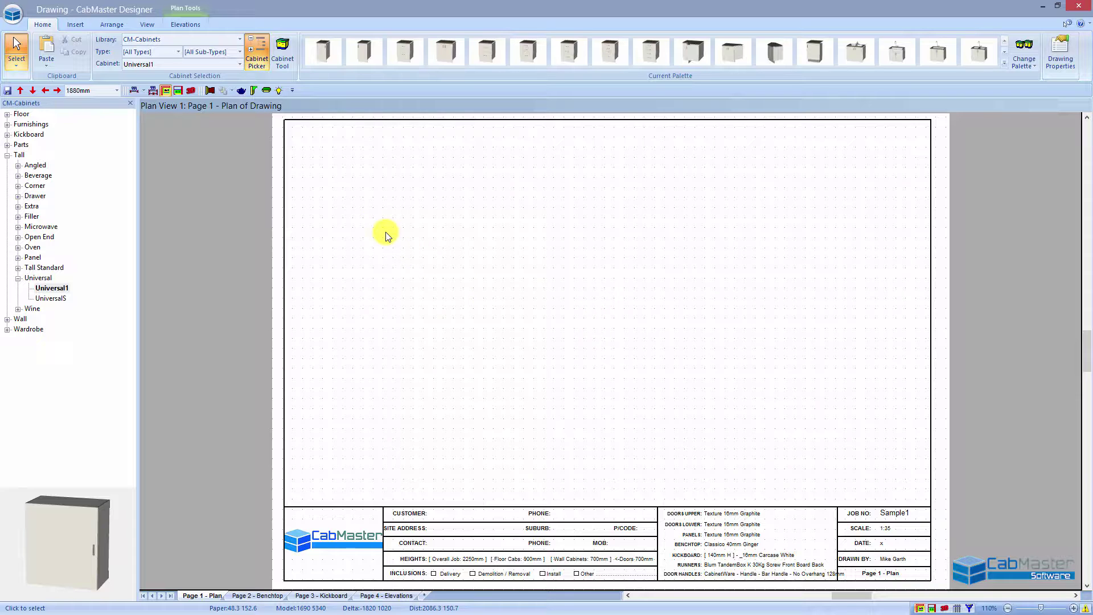
# Step: Choose Universal1 from the Cabinet list and launch the Cabinet Tool
pyautogui.click(240, 63)
pyautogui.click(146, 80)
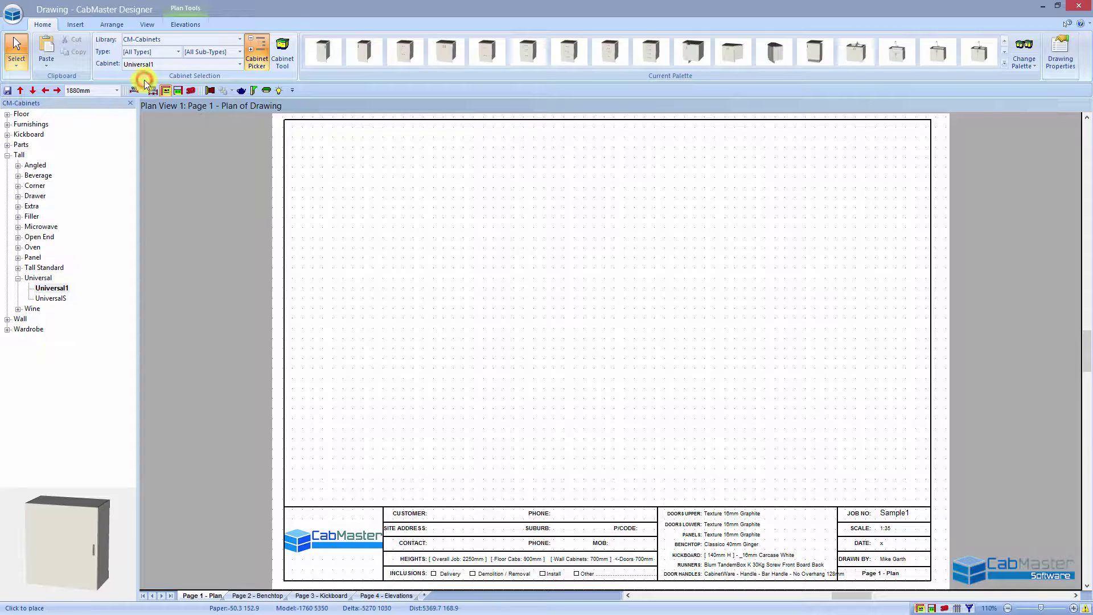
pyautogui.click(282, 51)
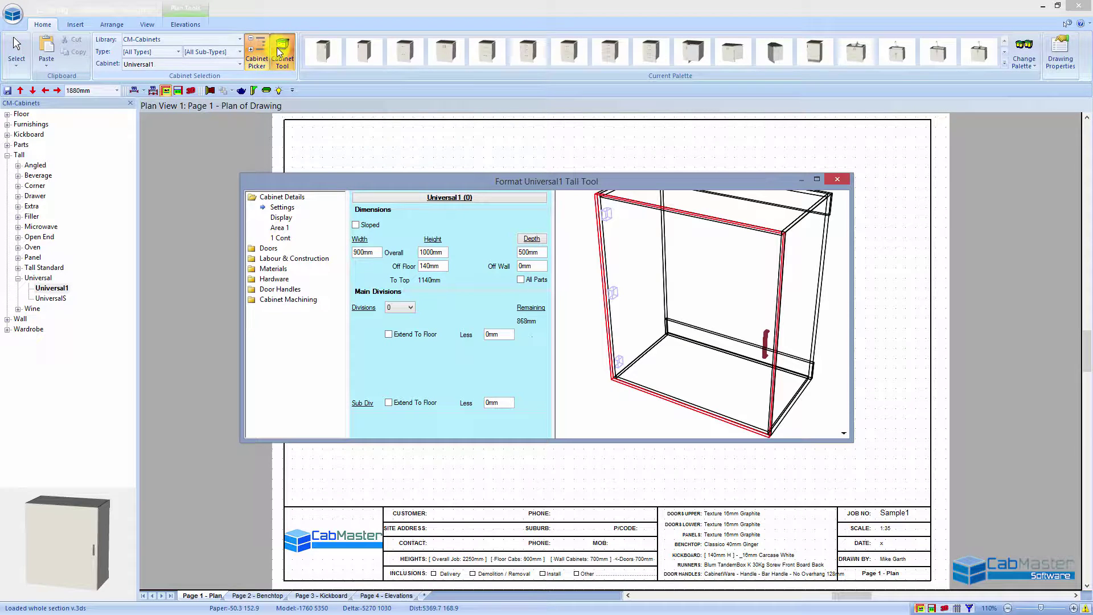
# Step: Enlarge the Format Universal1 dialog and review the division door options
pyautogui.moveTo(541, 87); pyautogui.dragTo(550, 47)
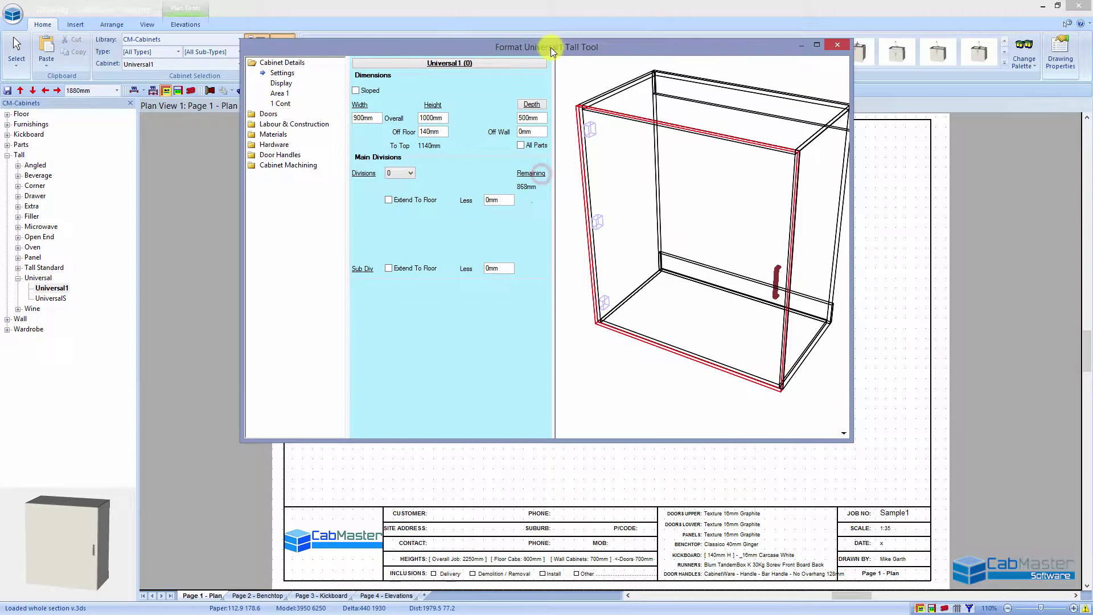
pyautogui.click(268, 113)
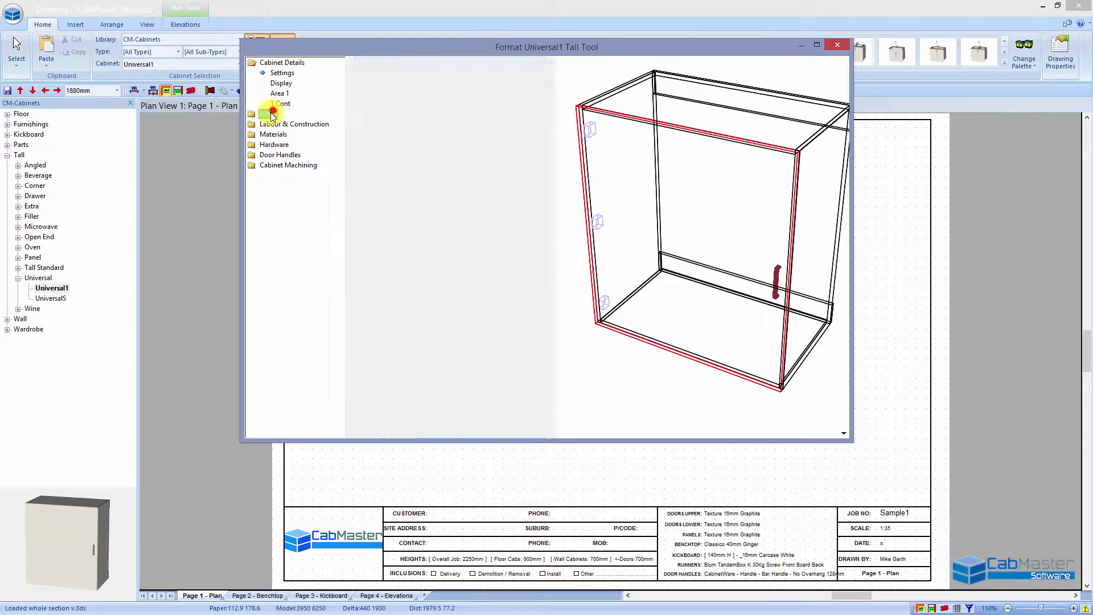
pyautogui.click(292, 93)
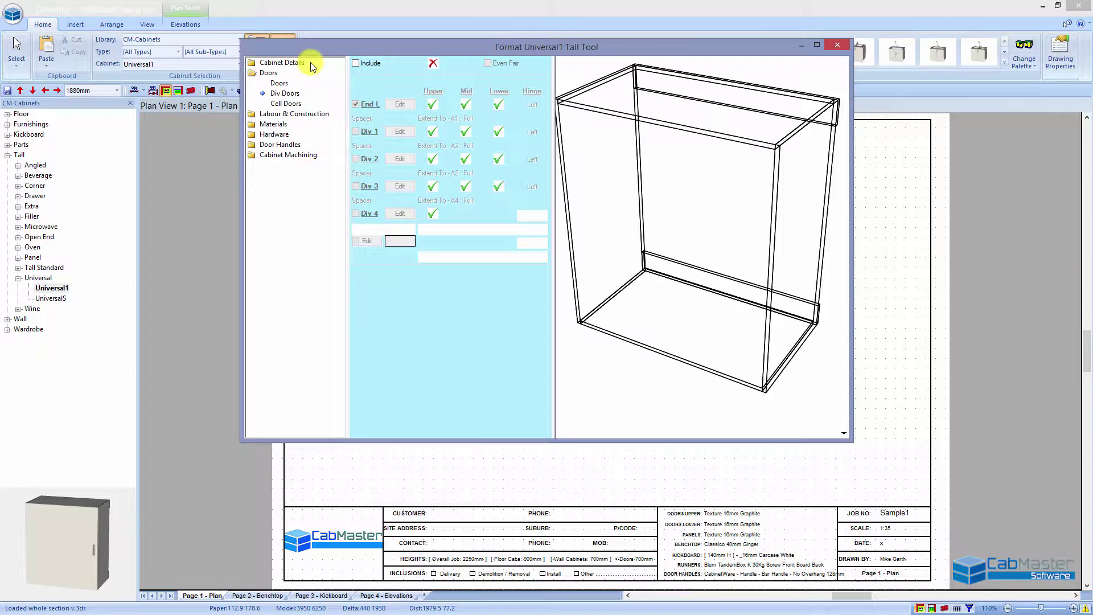
pyautogui.click(285, 63)
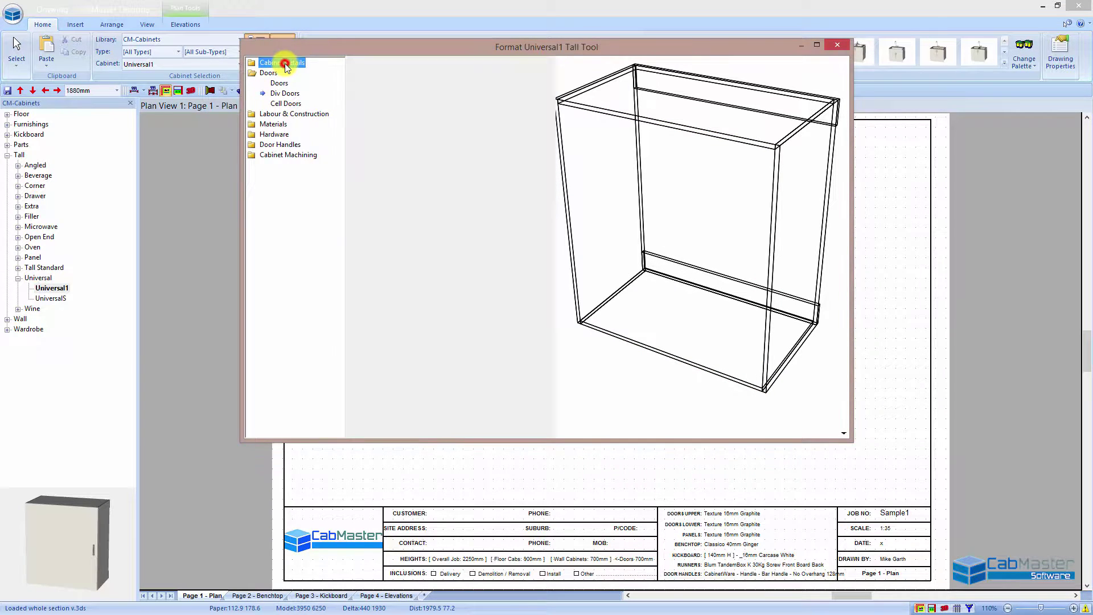
# Step: Untick Top Rail and toggle Bottom Rail, check backs, then return to Settings
pyautogui.click(280, 124)
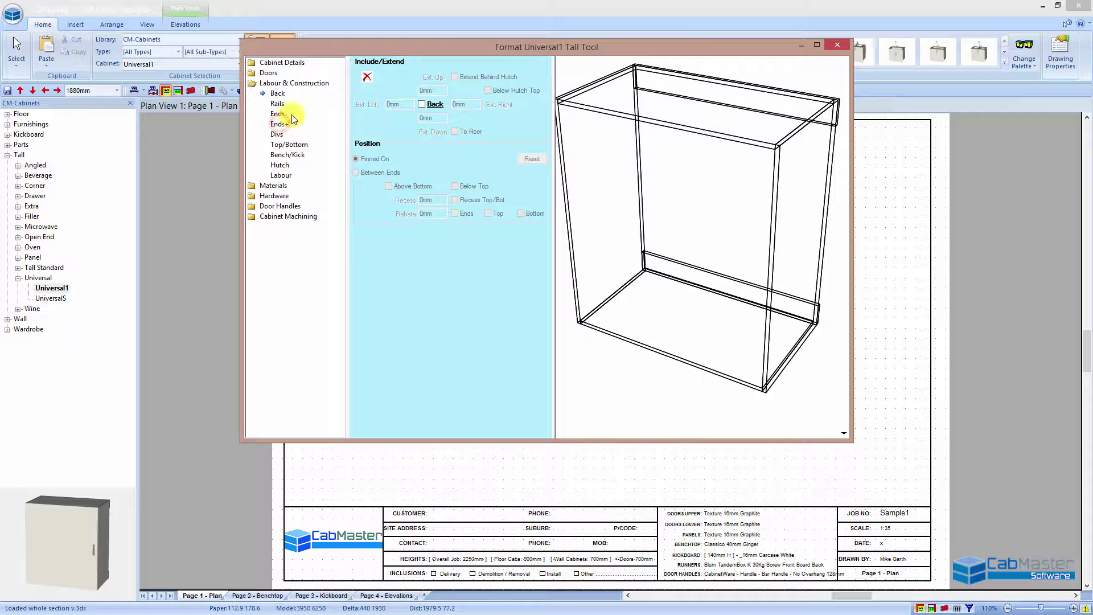
pyautogui.click(279, 103)
pyautogui.click(363, 78)
pyautogui.click(375, 158)
pyautogui.moveTo(672, 307); pyautogui.dragTo(542, 218)
pyautogui.click(277, 94)
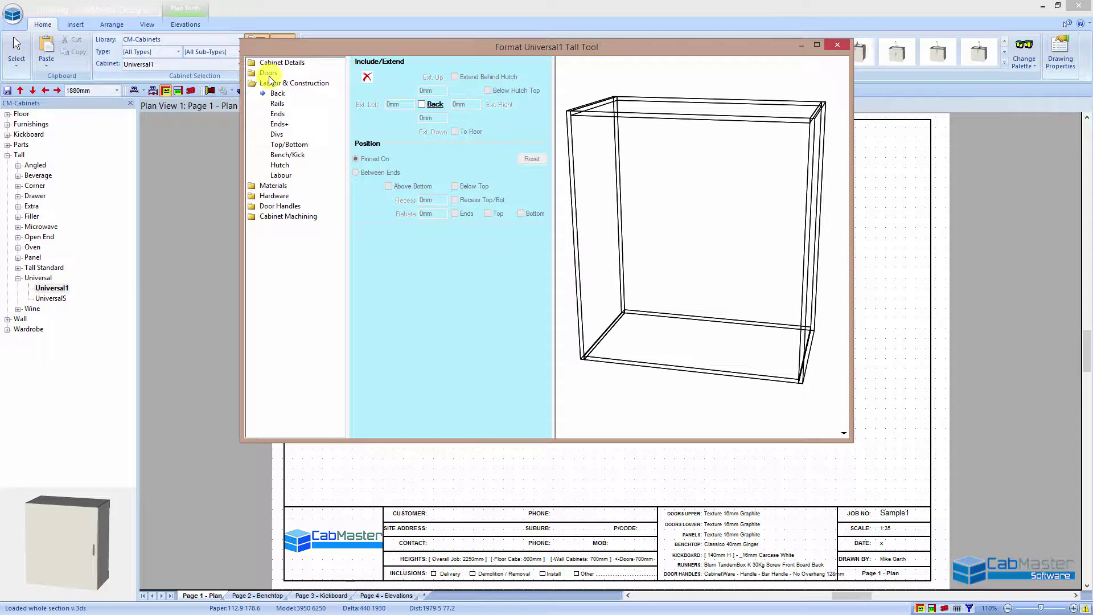
pyautogui.click(281, 63)
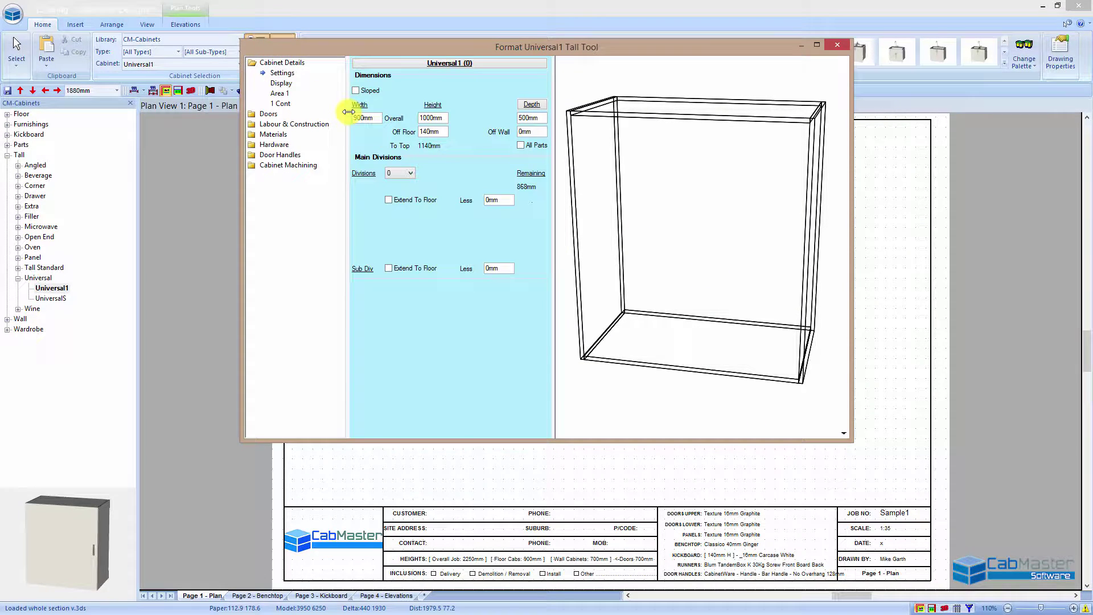
# Step: Set the cabinet width and height to 1800mm
pyautogui.doubleClick(367, 118)
pyautogui.press('Tab')
pyautogui.write('1800')
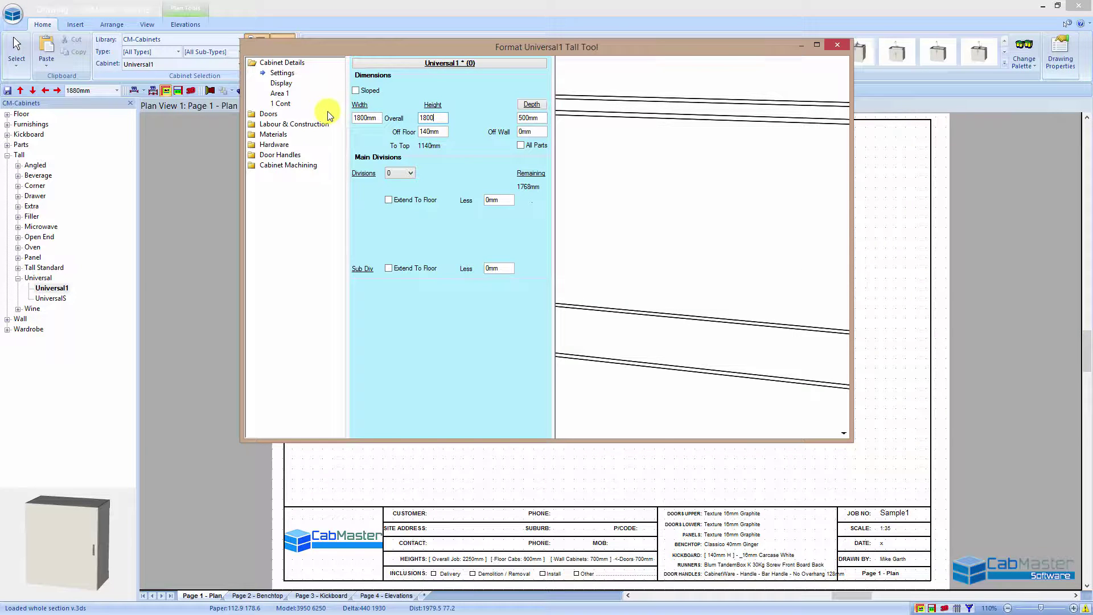
pyautogui.press('Tab')
pyautogui.moveTo(686, 247); pyautogui.dragTo(682, 270)
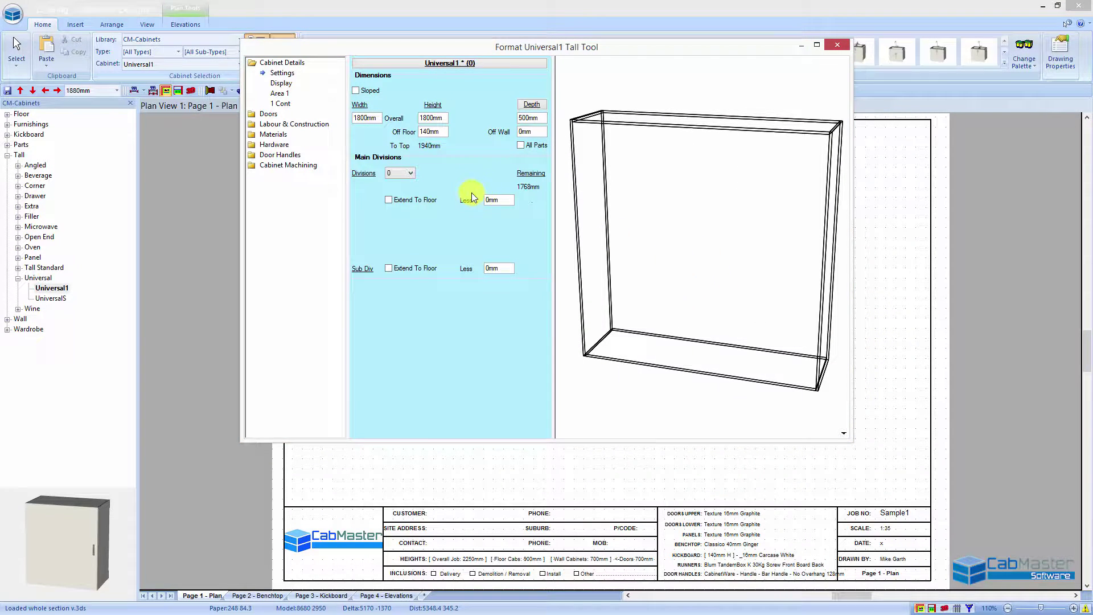
# Step: Make the top sloped and set the top width to 450mm
pyautogui.click(355, 91)
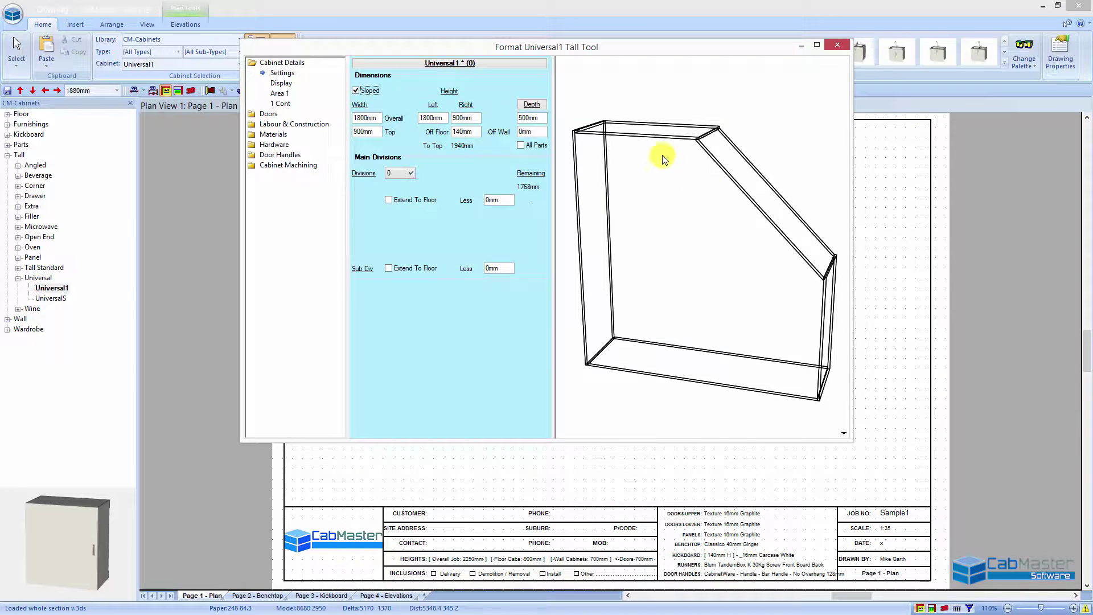
pyautogui.doubleClick(368, 119)
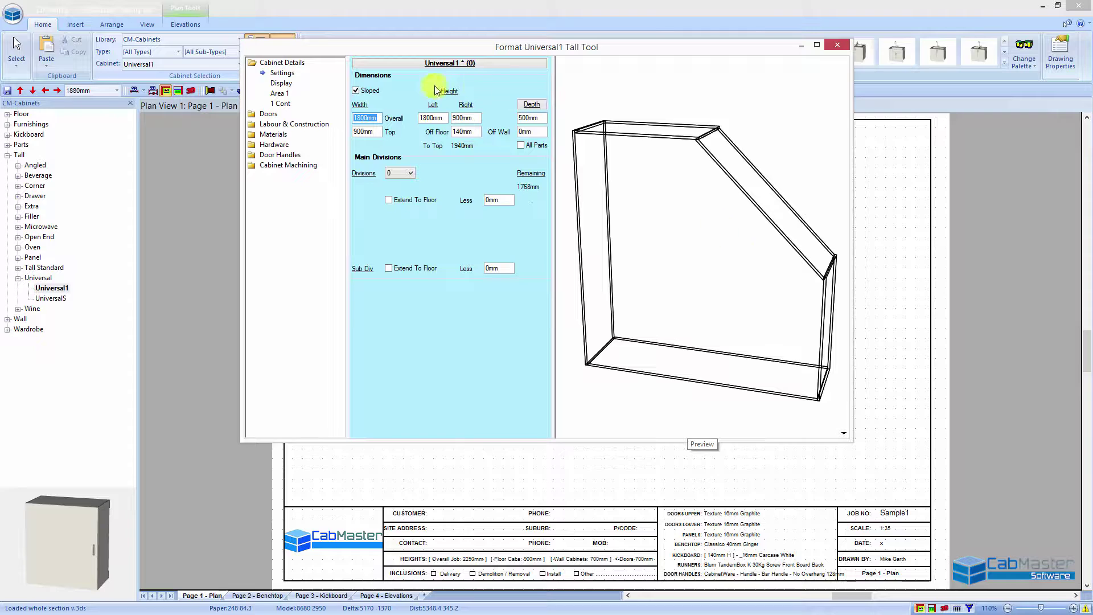
pyautogui.doubleClick(431, 118)
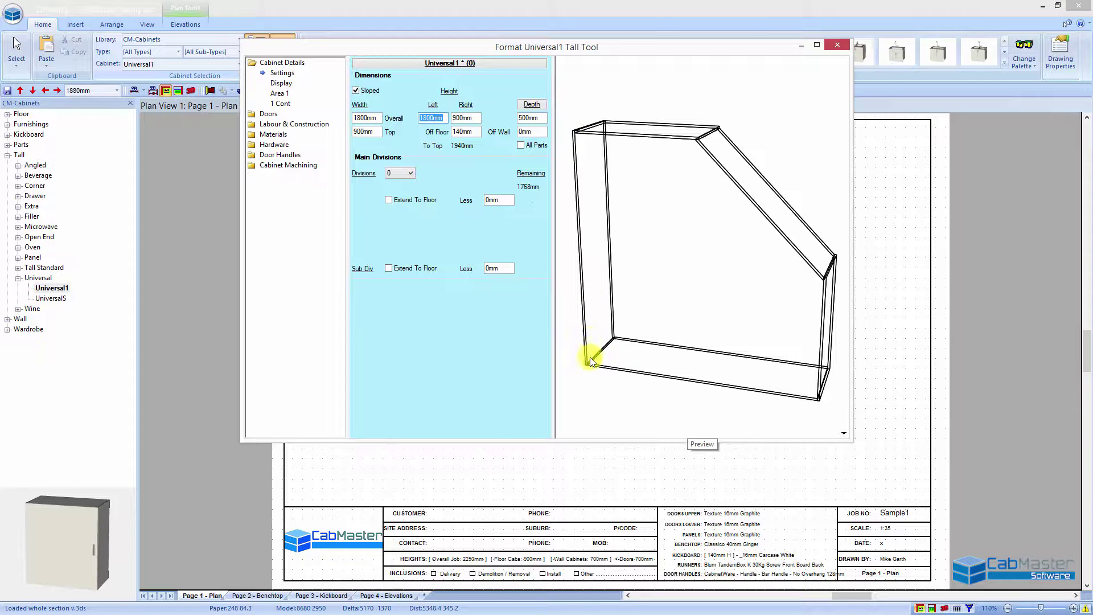
pyautogui.doubleClick(468, 118)
pyautogui.doubleClick(364, 131)
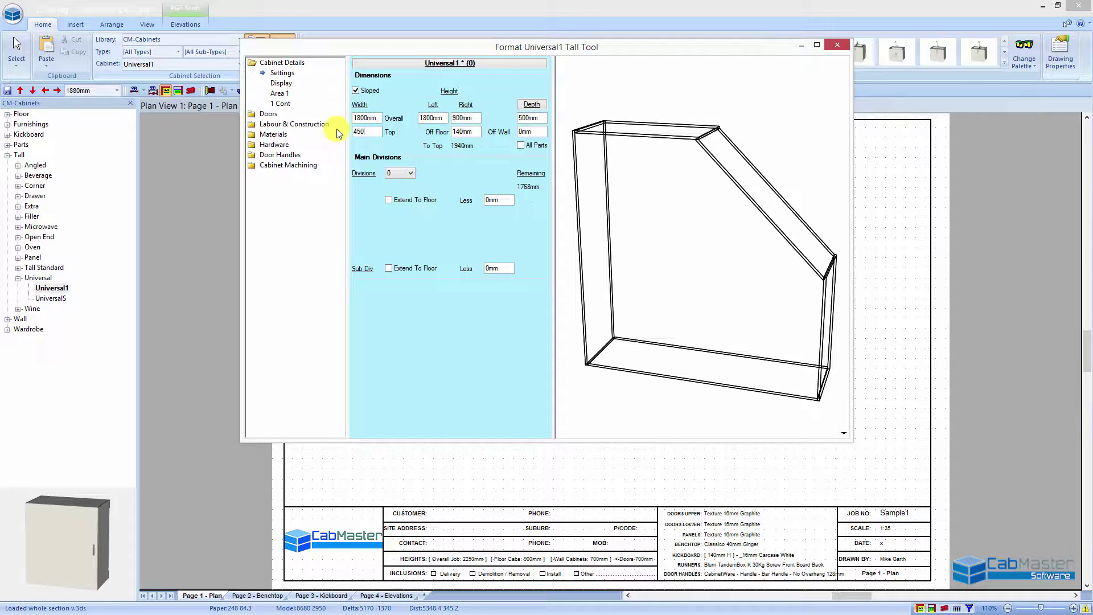
pyautogui.write('450')
pyautogui.press('Tab')
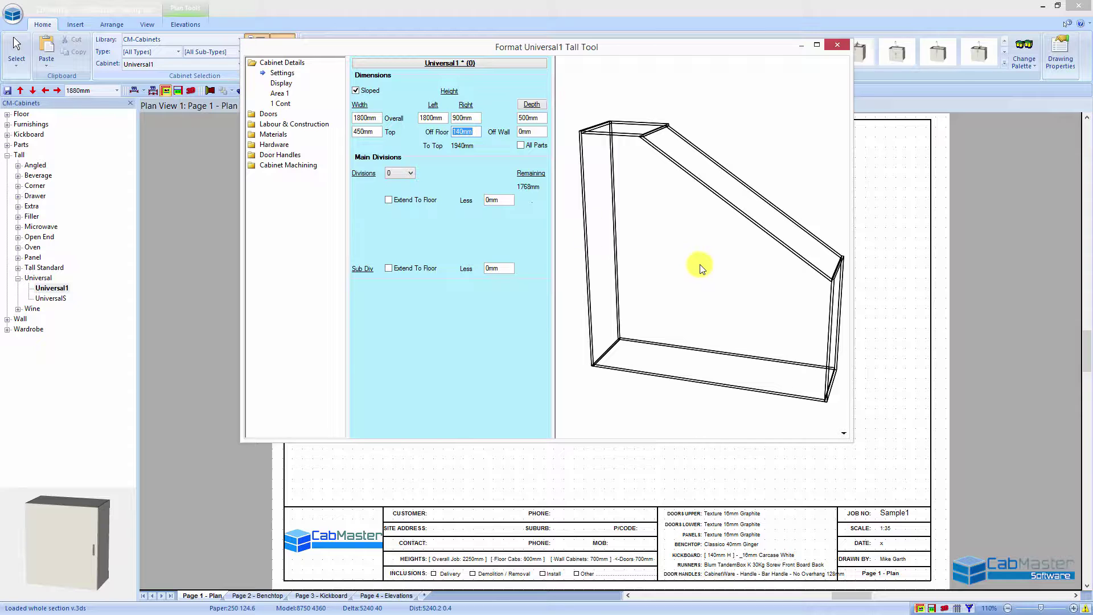
# Step: Set the right-side height to 1400mm and the top width to 0mm
pyautogui.click(474, 118)
pyautogui.write('1400')
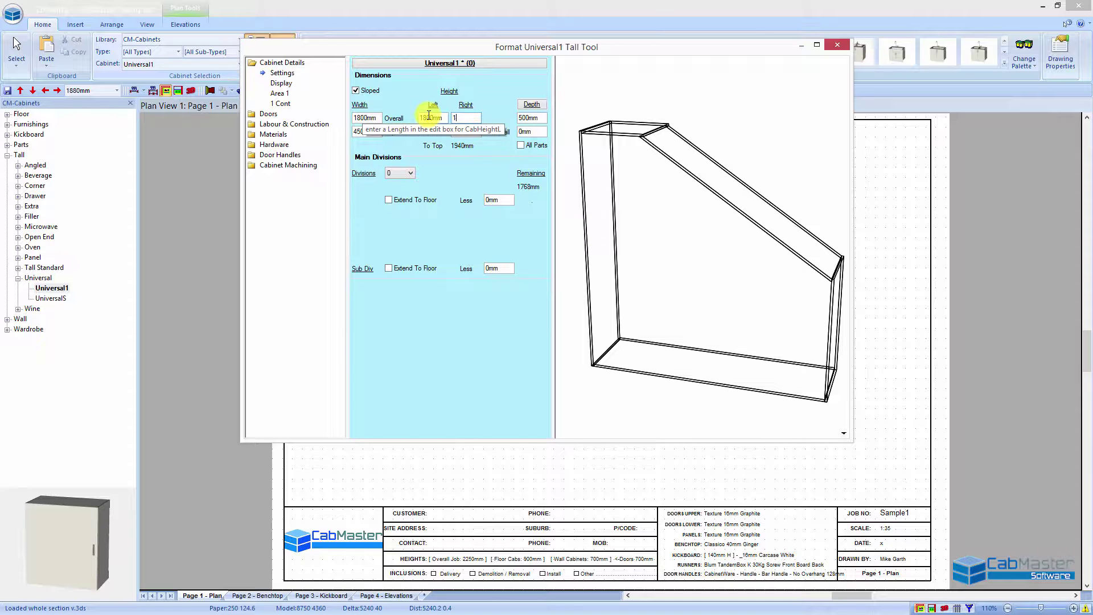
pyautogui.press('Tab')
pyautogui.click(376, 131)
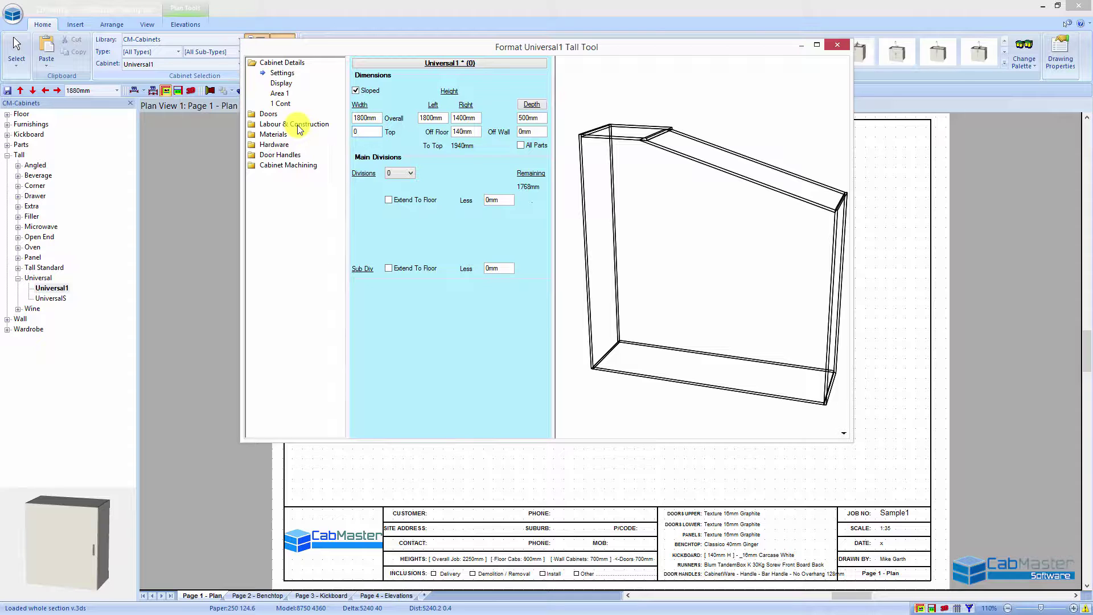
pyautogui.write('0')
pyautogui.press('Tab')
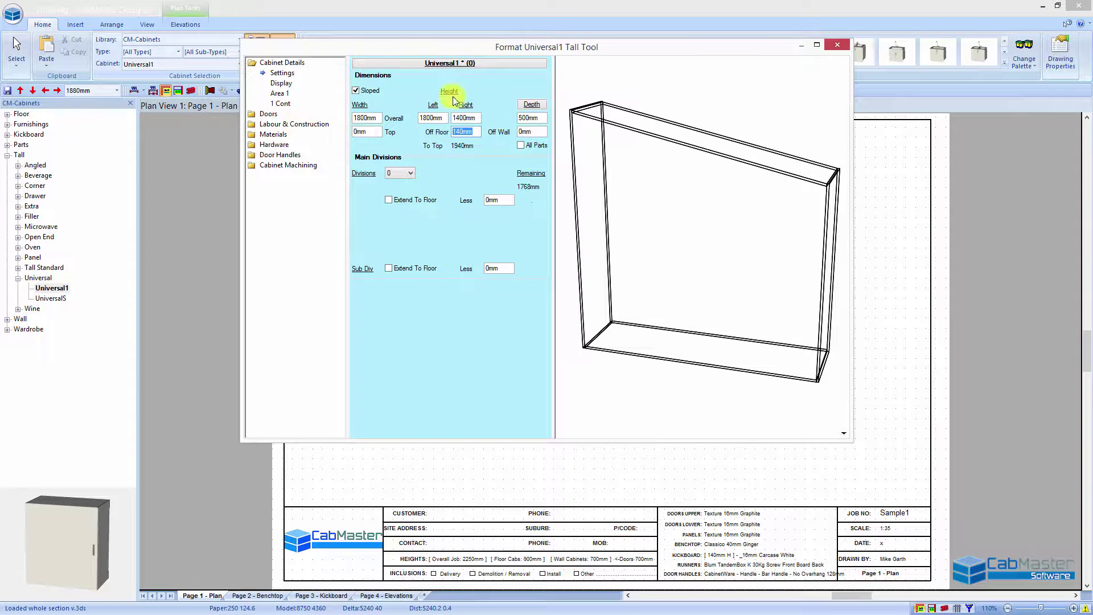
pyautogui.moveTo(690, 239)
pyautogui.mouseDown()
pyautogui.moveTo(800, 214)
pyautogui.moveTo(683, 226)
pyautogui.mouseUp()
# Step: Try a 600mm top width, then set it back to 0mm for a full slope
pyautogui.click(367, 132)
pyautogui.write('600')
pyautogui.moveTo(679, 209); pyautogui.dragTo(724, 285)
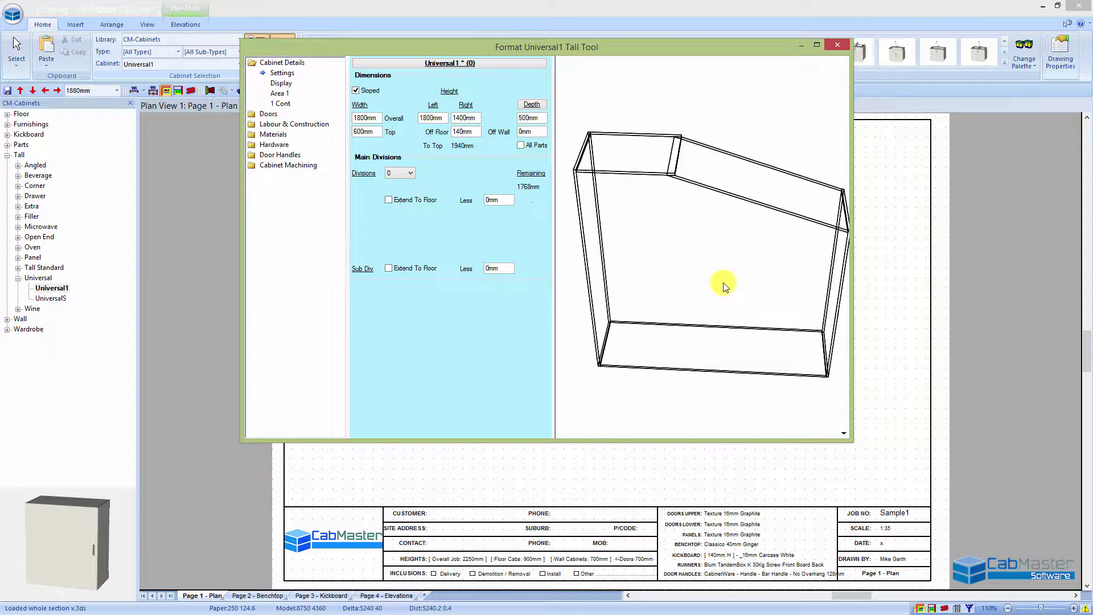
pyautogui.moveTo(712, 245); pyautogui.dragTo(670, 176)
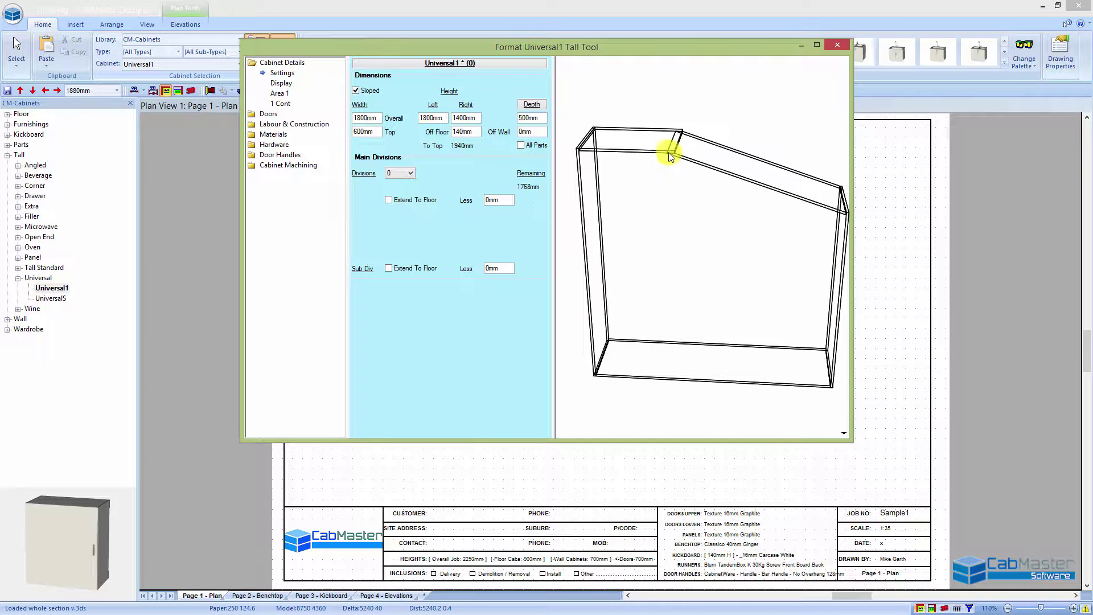
pyautogui.doubleClick(365, 131)
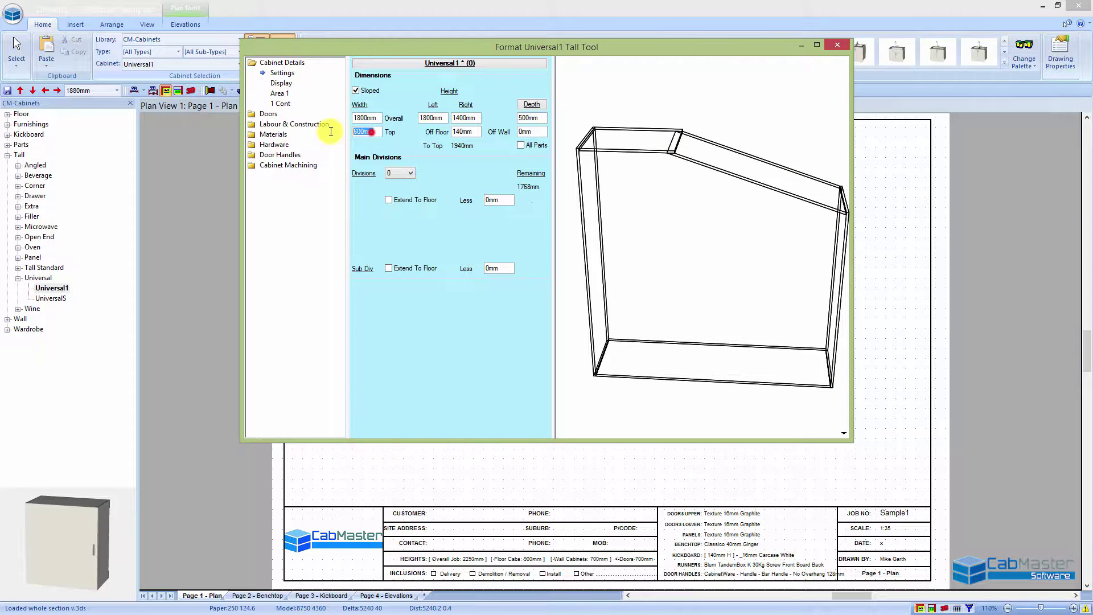
pyautogui.write('0')
pyautogui.press('Tab')
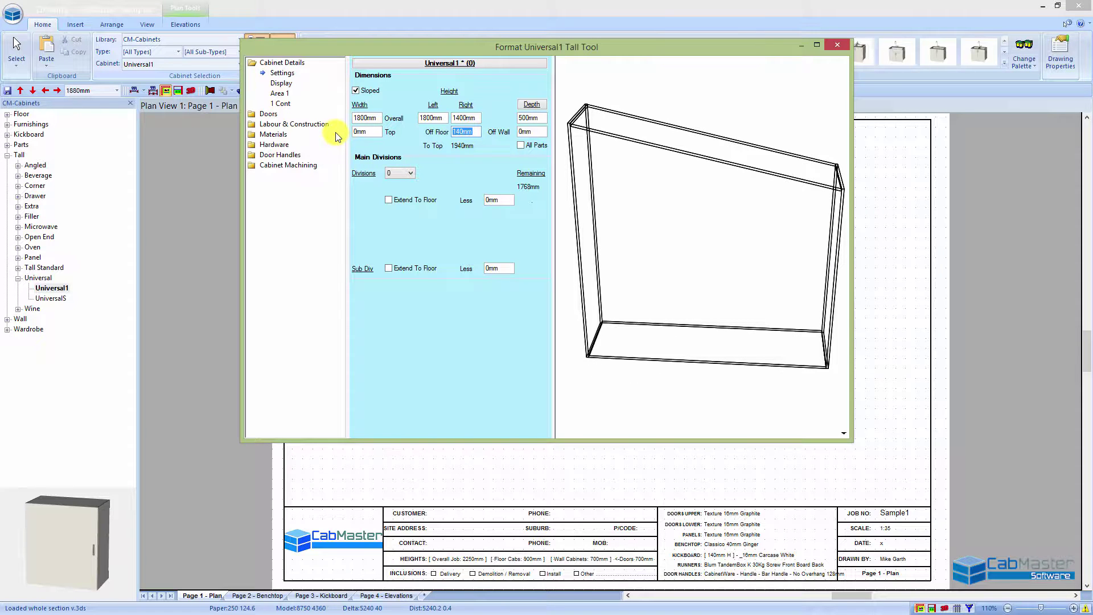
pyautogui.moveTo(641, 342)
pyautogui.mouseDown()
pyautogui.moveTo(578, 288)
pyautogui.moveTo(581, 317)
pyautogui.moveTo(642, 337)
pyautogui.mouseUp()
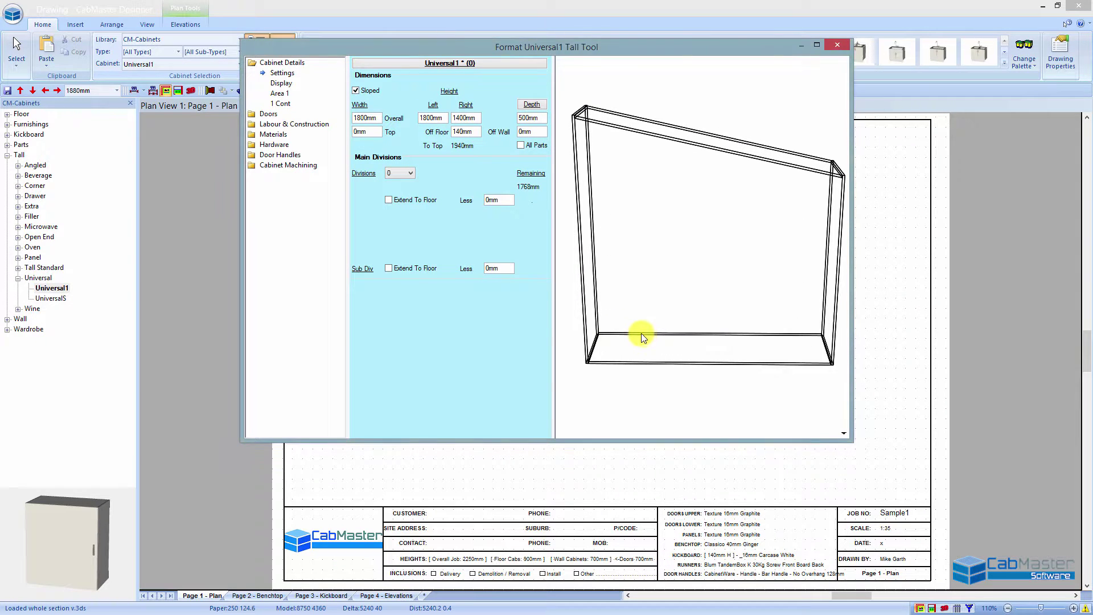
pyautogui.click(399, 172)
# Step: Set Main Divisions to 2 and choose Shelves as Area 1's left content
pyautogui.click(398, 198)
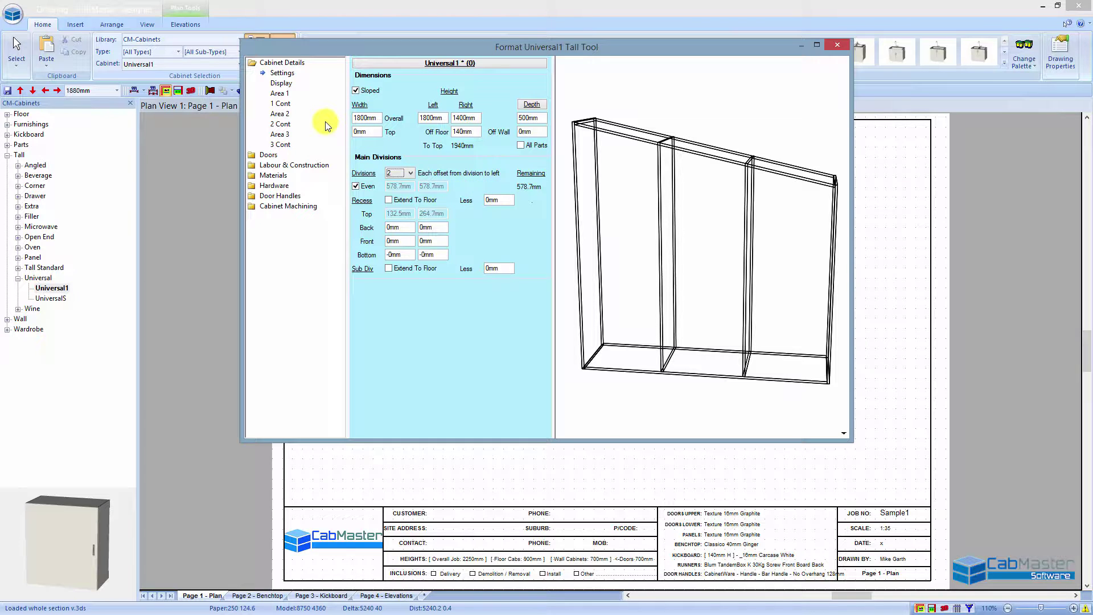
pyautogui.click(280, 94)
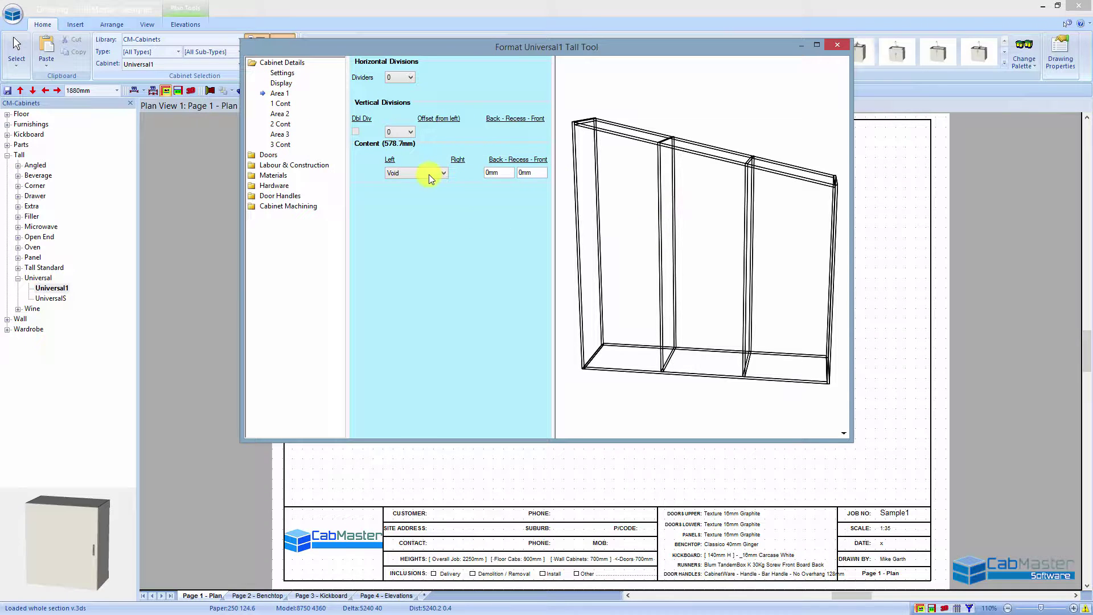
pyautogui.click(428, 174)
pyautogui.click(398, 206)
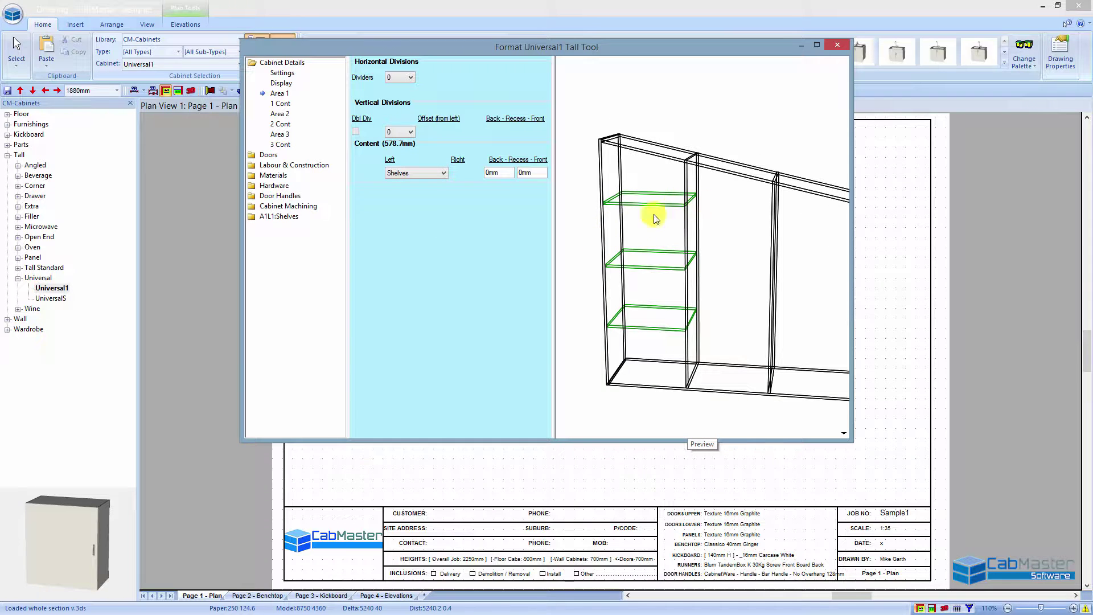
pyautogui.click(727, 237)
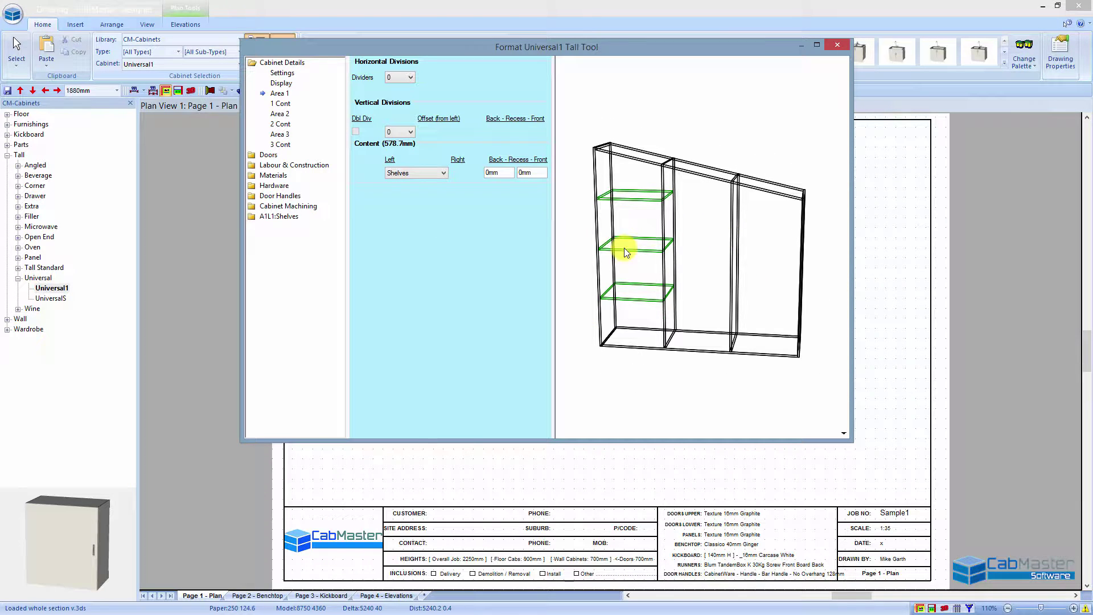
# Step: Include the End L hinged door under Div Doors, then close the Format dialog
pyautogui.click(267, 154)
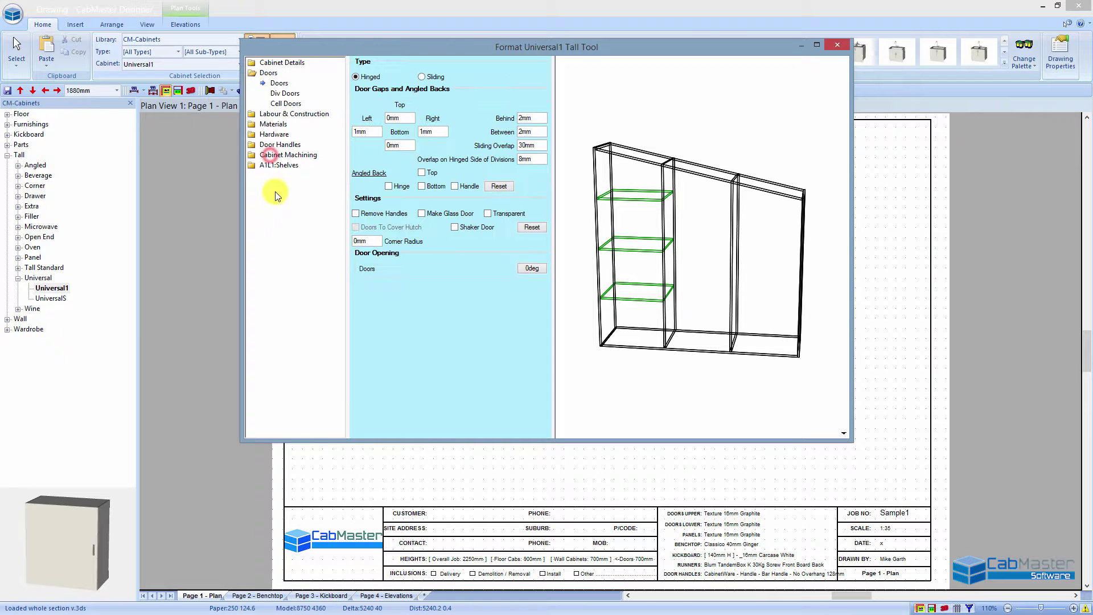
pyautogui.click(290, 94)
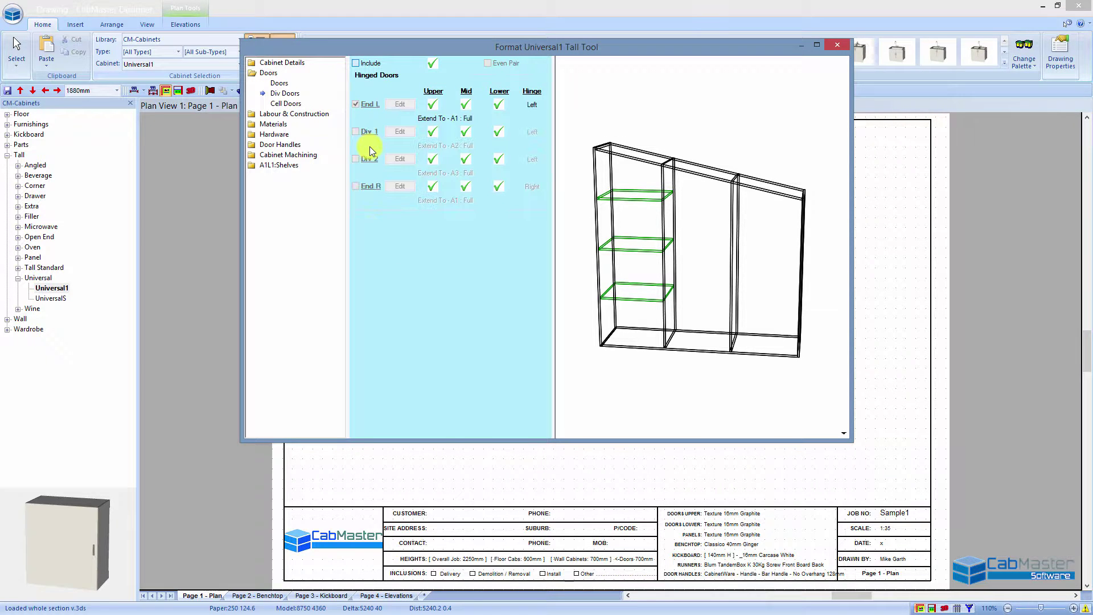
pyautogui.moveTo(657, 247)
pyautogui.mouseDown()
pyautogui.moveTo(662, 258)
pyautogui.moveTo(655, 228)
pyautogui.mouseUp()
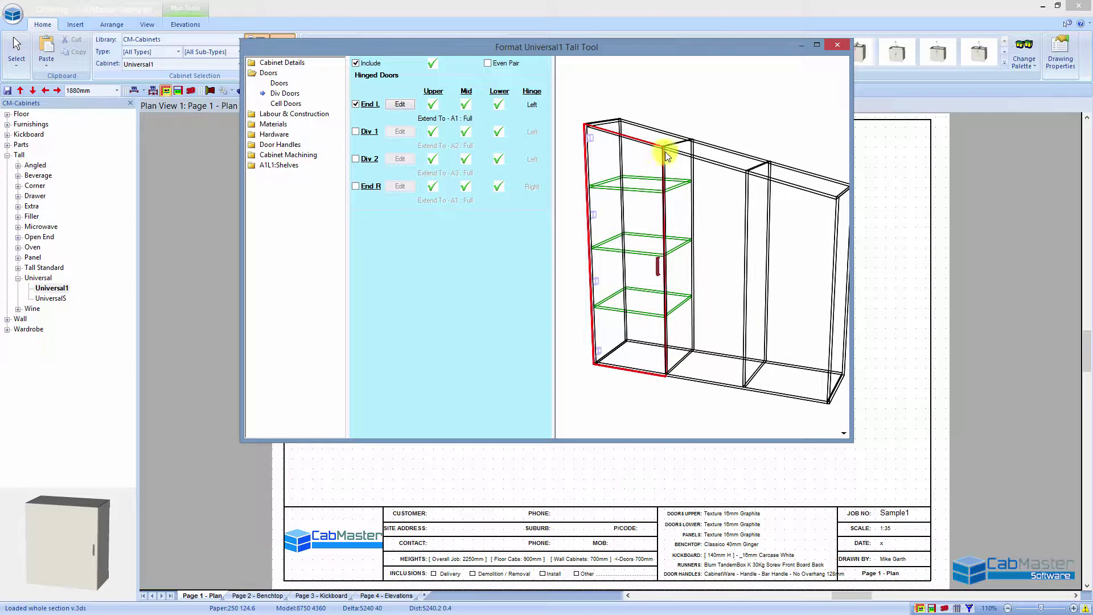
pyautogui.moveTo(639, 349); pyautogui.dragTo(663, 319)
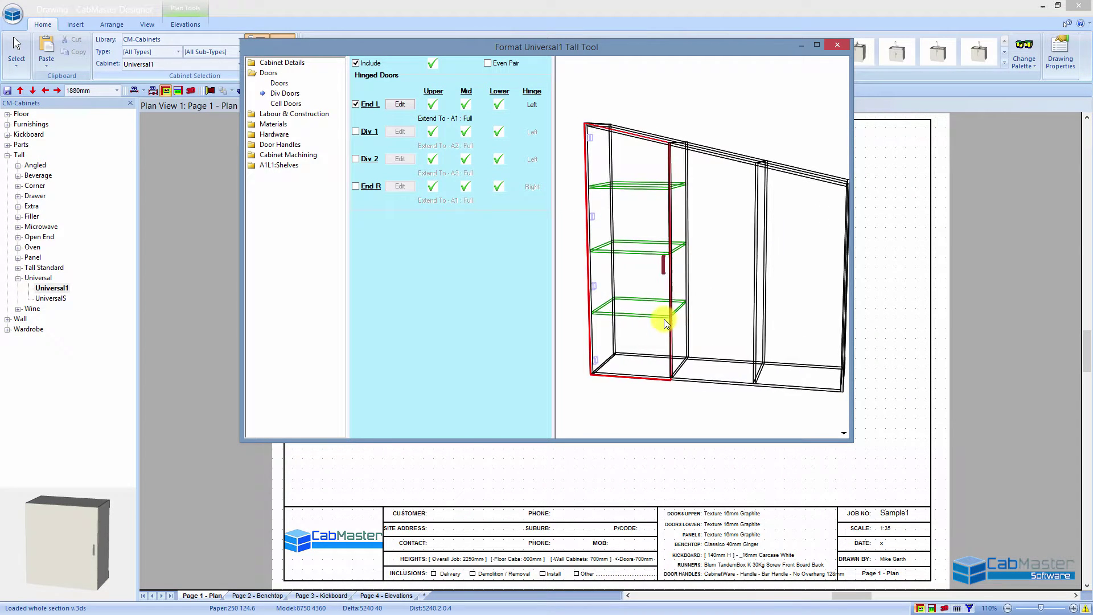
pyautogui.scroll(-3, 703, 314)
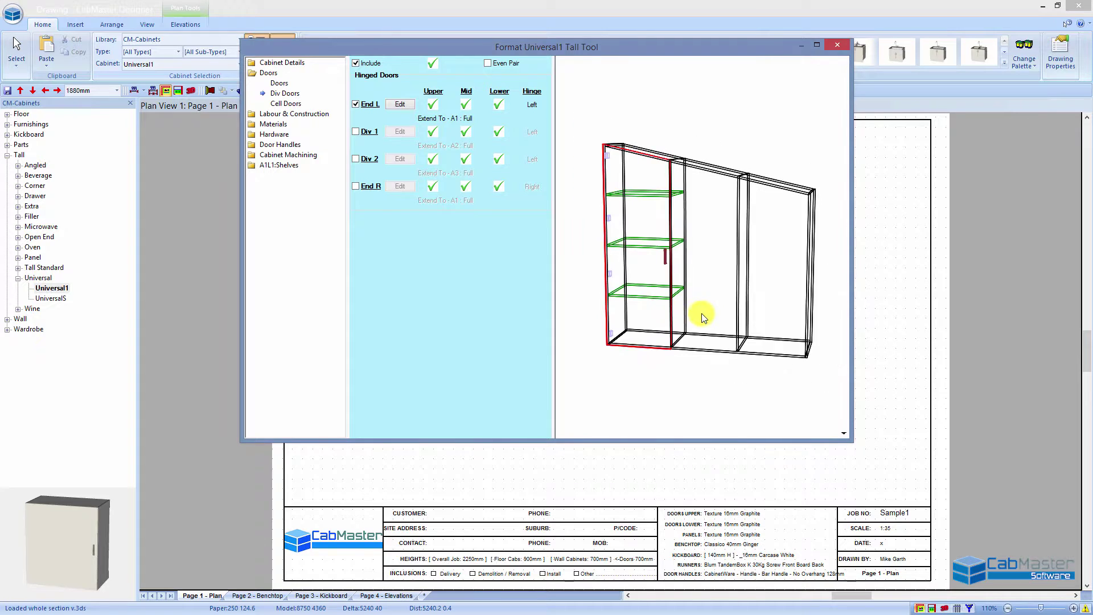
pyautogui.click(837, 45)
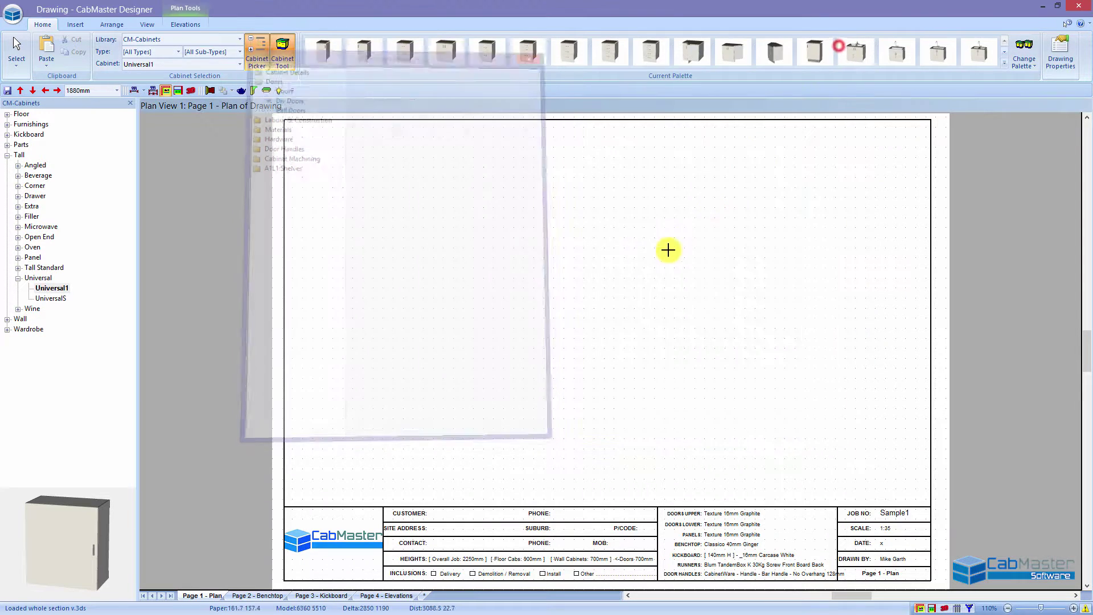
# Step: Orbit the placed sloped cabinet in 3D View, then return to Plan View
pyautogui.click(944, 608)
pyautogui.moveTo(651, 374); pyautogui.dragTo(708, 272)
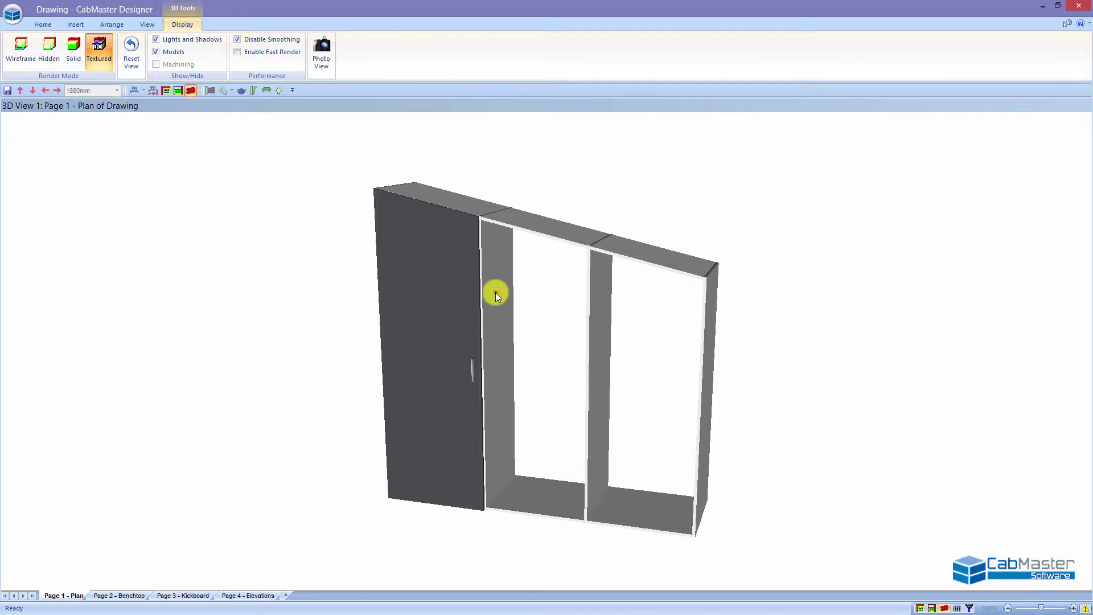
pyautogui.moveTo(495, 292); pyautogui.dragTo(524, 274)
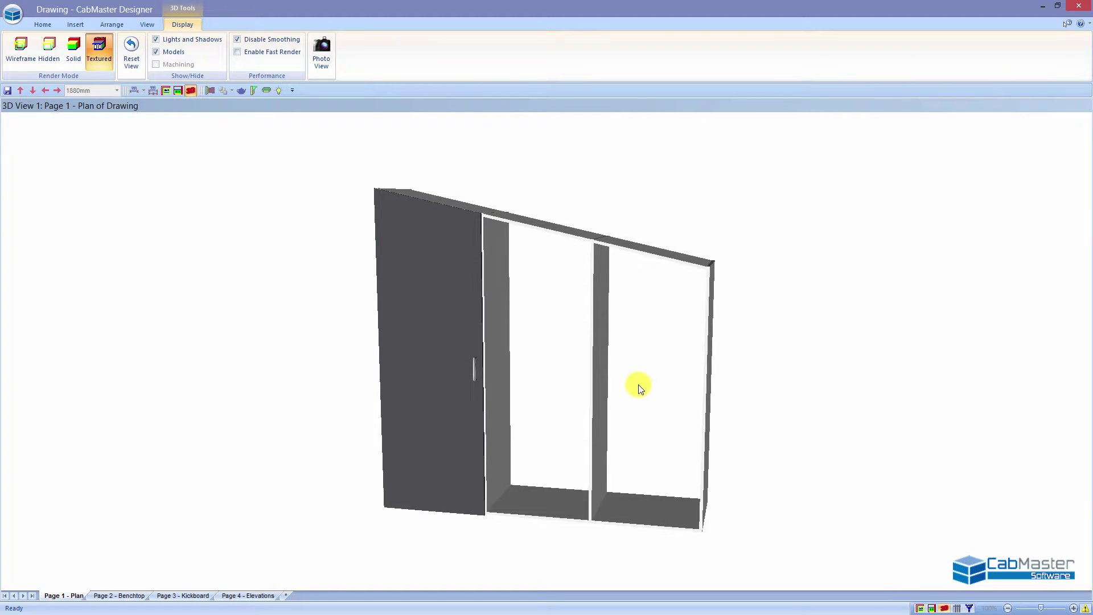
pyautogui.moveTo(639, 388); pyautogui.dragTo(551, 183)
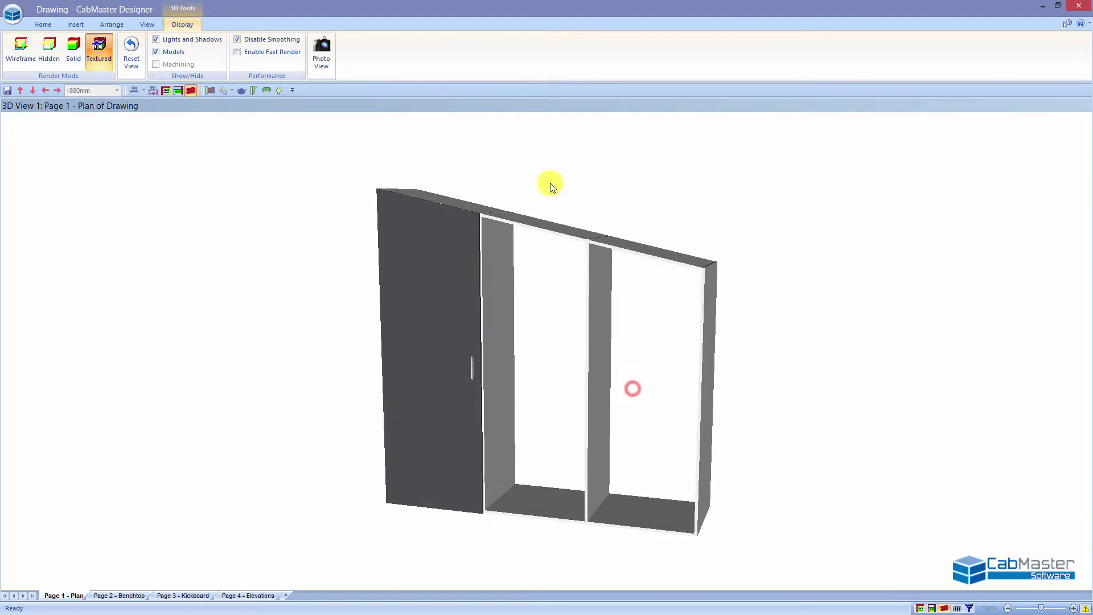
pyautogui.click(918, 608)
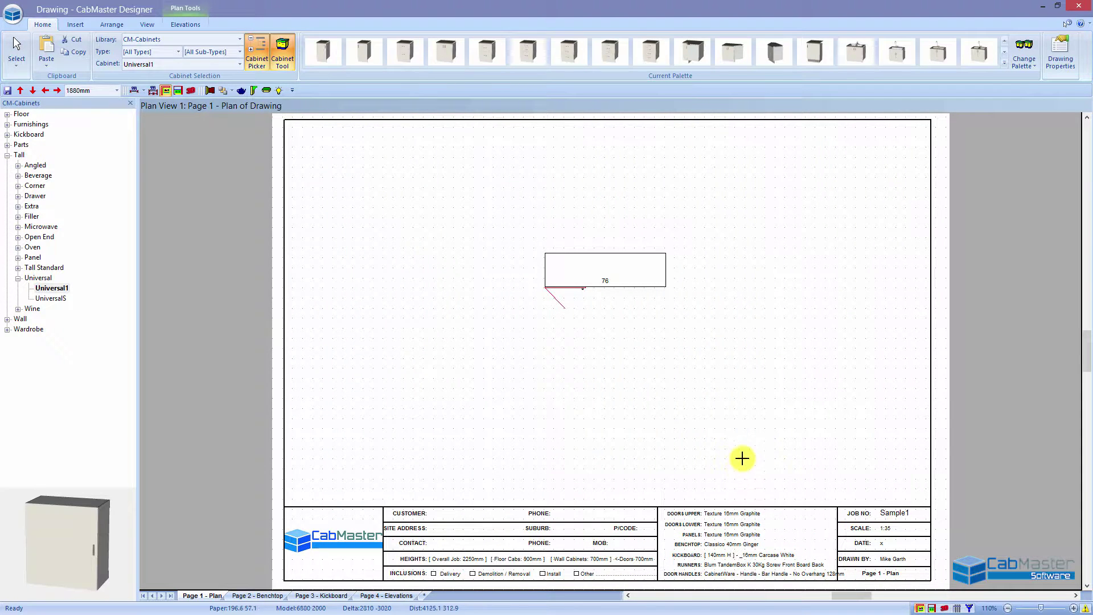
# Step: Double-click the placed cabinet and check its 1800mm width, left height and top width
pyautogui.click(28, 36)
pyautogui.doubleClick(580, 258)
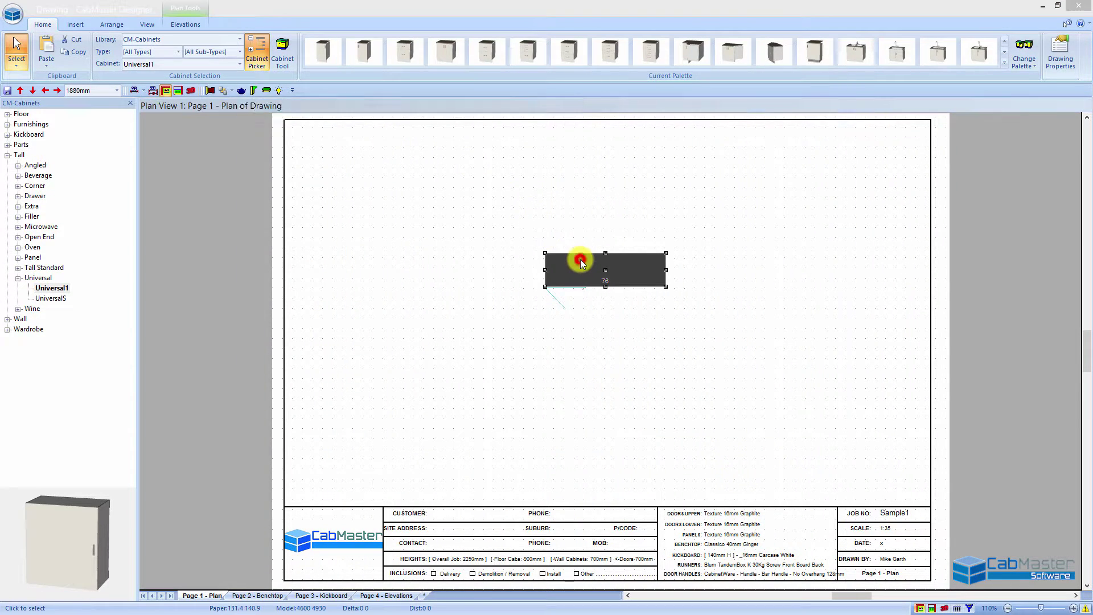
pyautogui.moveTo(654, 239)
pyautogui.mouseDown()
pyautogui.moveTo(695, 224)
pyautogui.moveTo(654, 213)
pyautogui.moveTo(670, 212)
pyautogui.mouseUp()
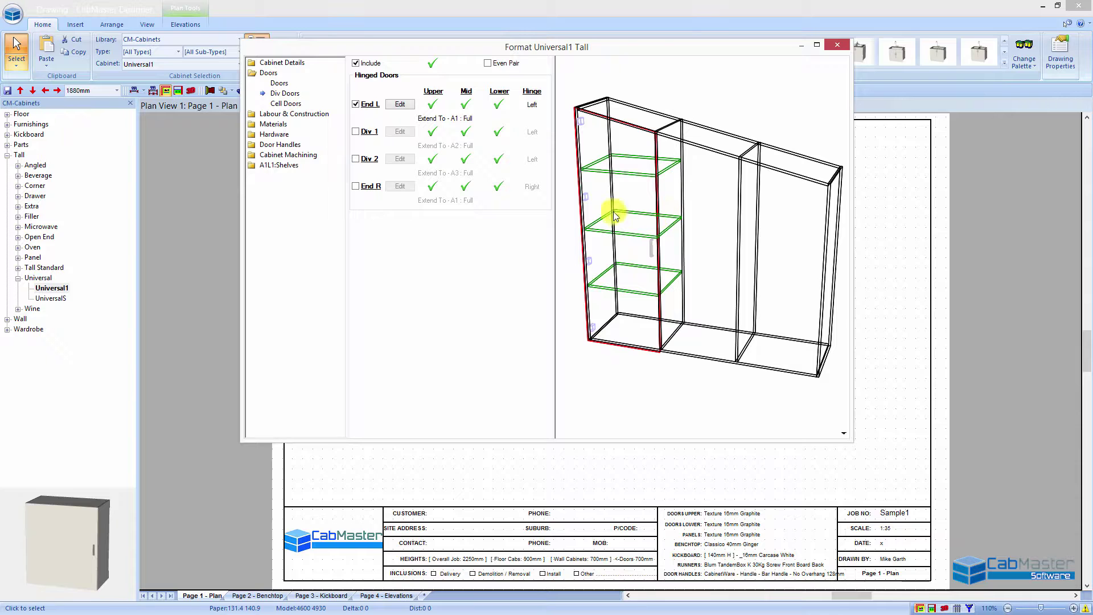
pyautogui.click(282, 62)
pyautogui.click(365, 118)
pyautogui.click(444, 118)
pyautogui.click(370, 131)
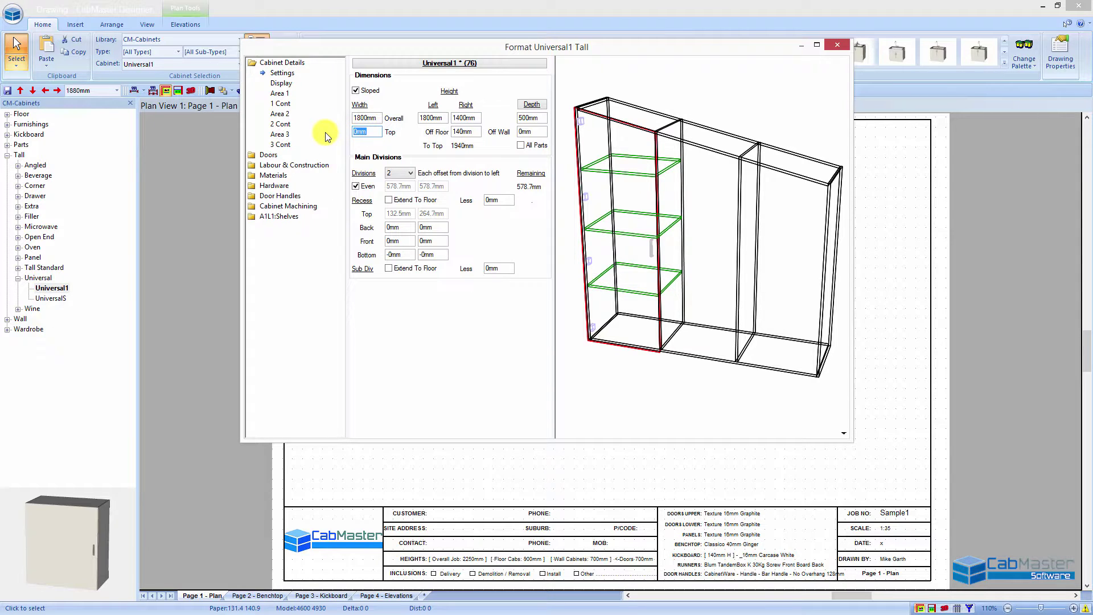